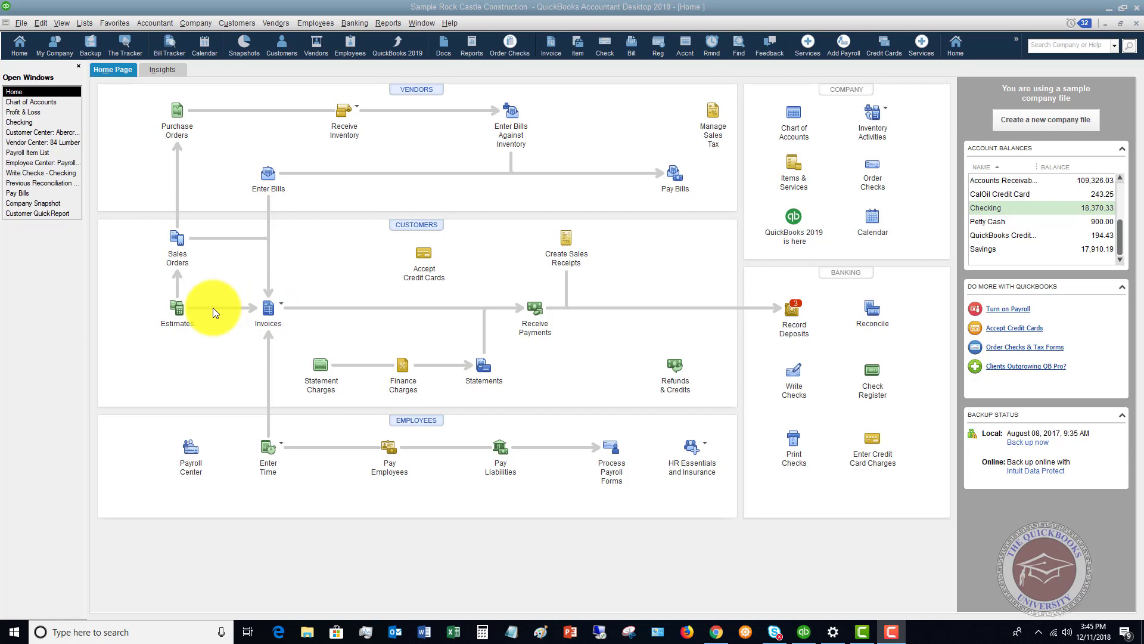
Step: Start new estimate 617 for customer:job Larsen's Pet Shop:Remodel, with class Remodel
left_click(178, 308)
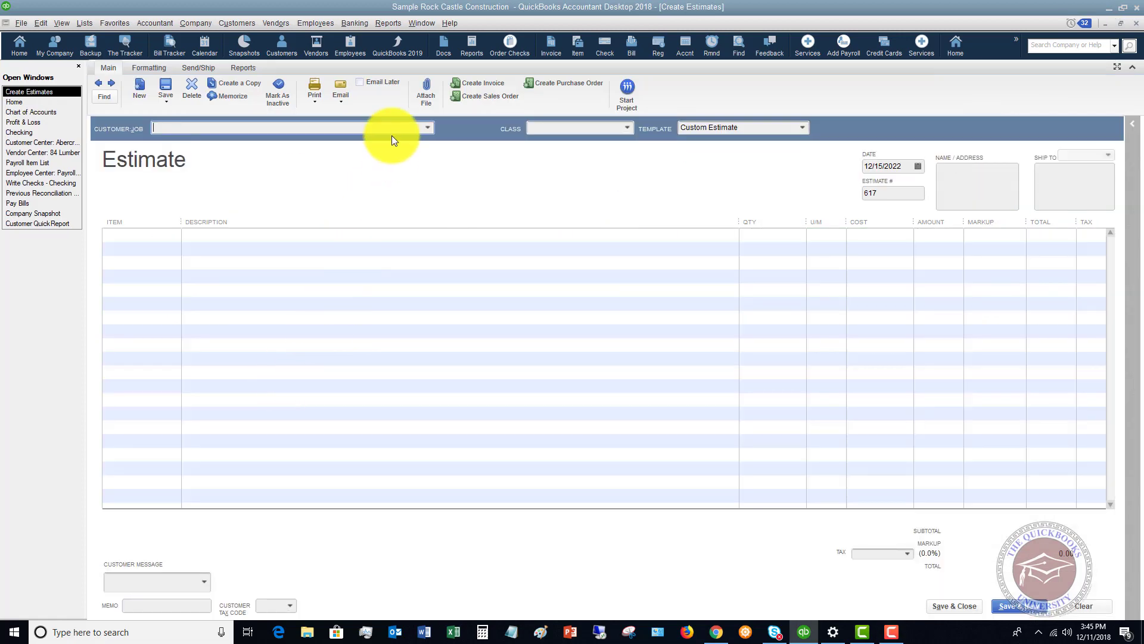
left_click(427, 128)
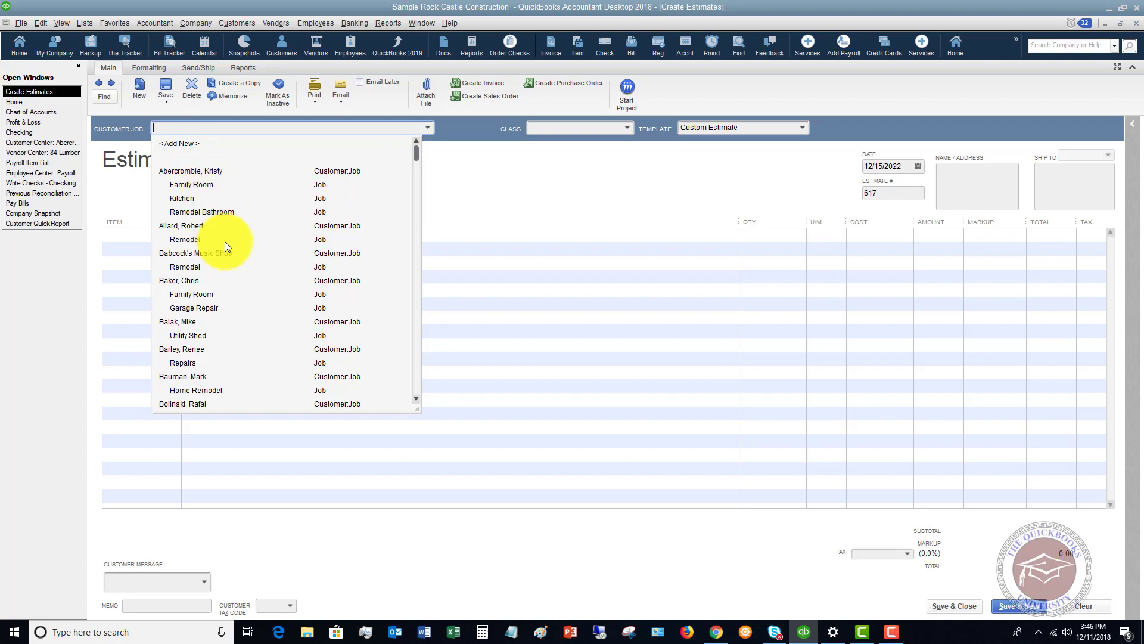
scroll(224, 242, "down", 12)
scroll(224, 242, "down", 3)
scroll(224, 241, "down", 6)
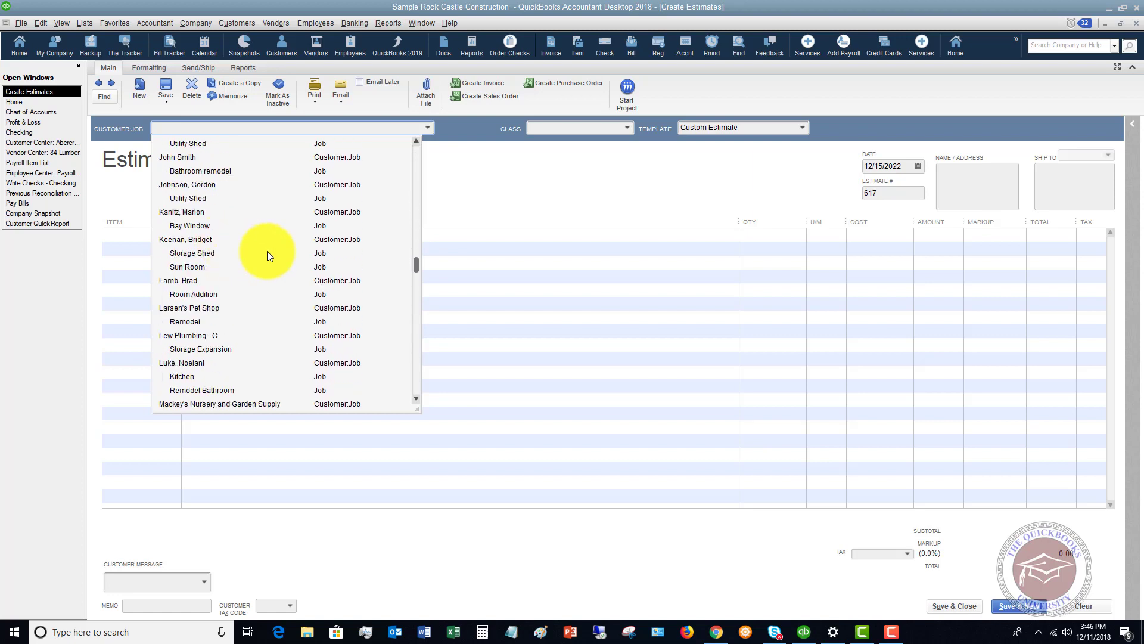
left_click(191, 320)
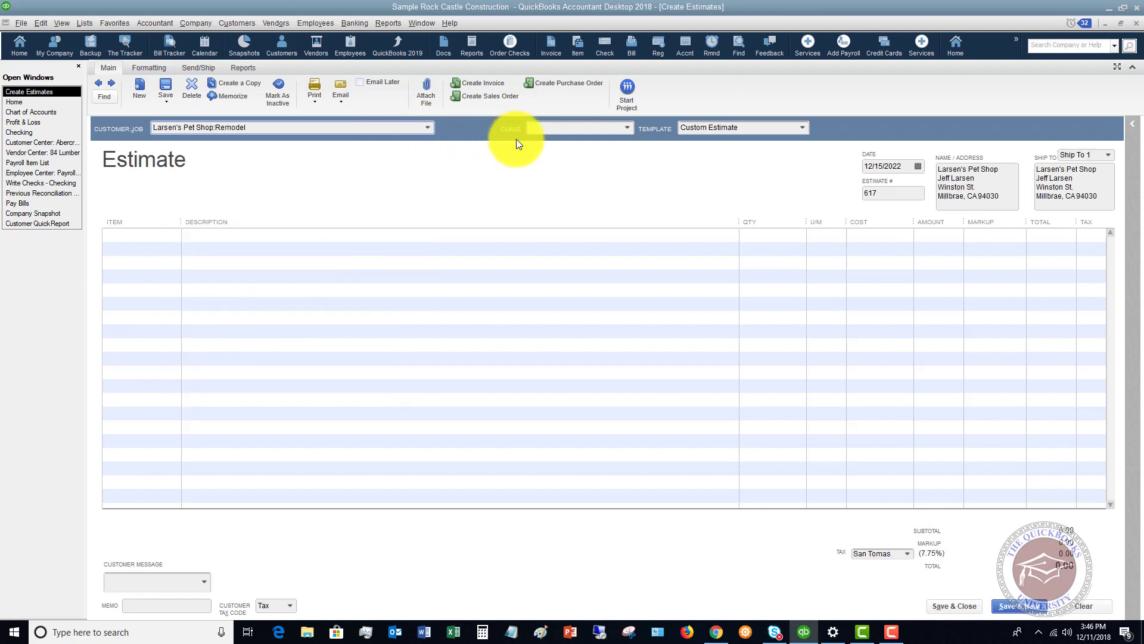
left_click(628, 129)
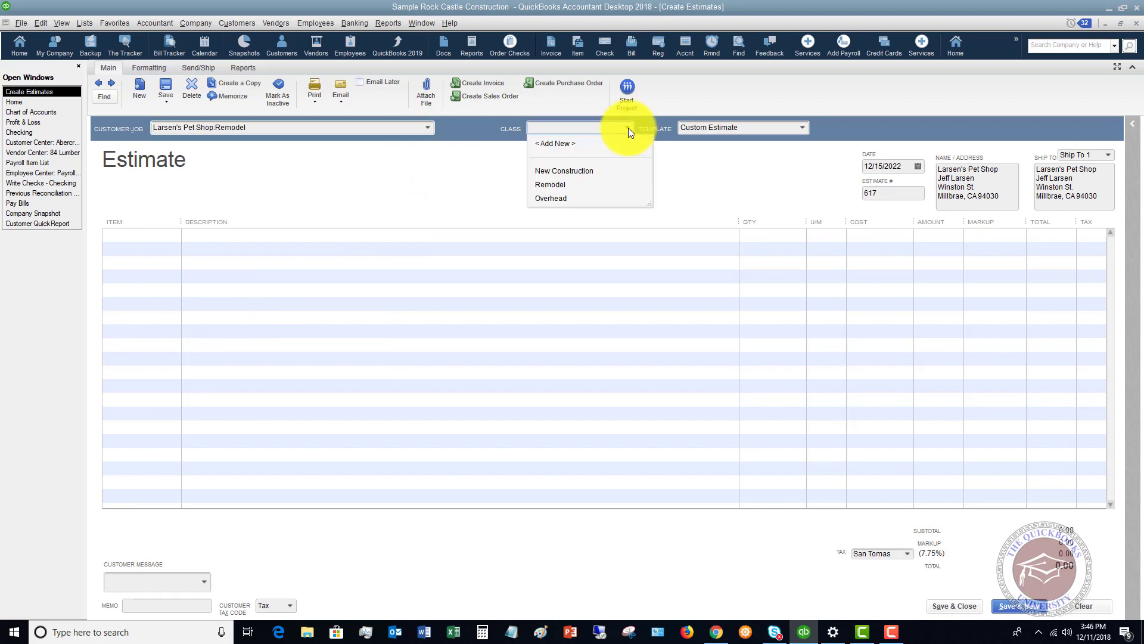
left_click(559, 184)
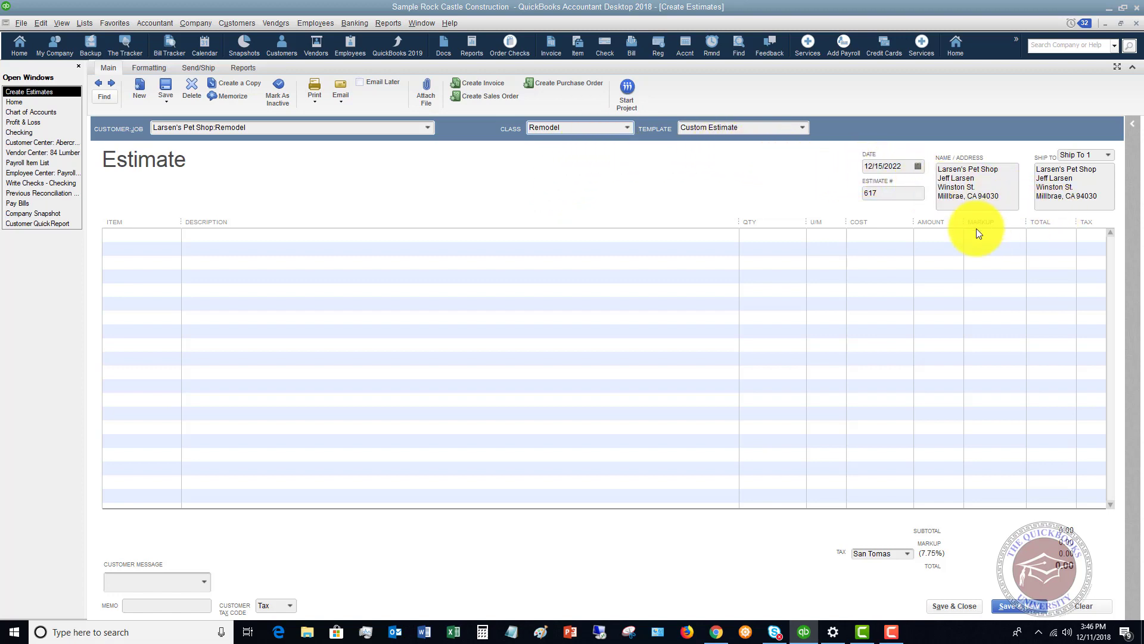
Step: Add a Planning line item for 4 hr at 40.00 cost, totalling 240.00
left_click(176, 239)
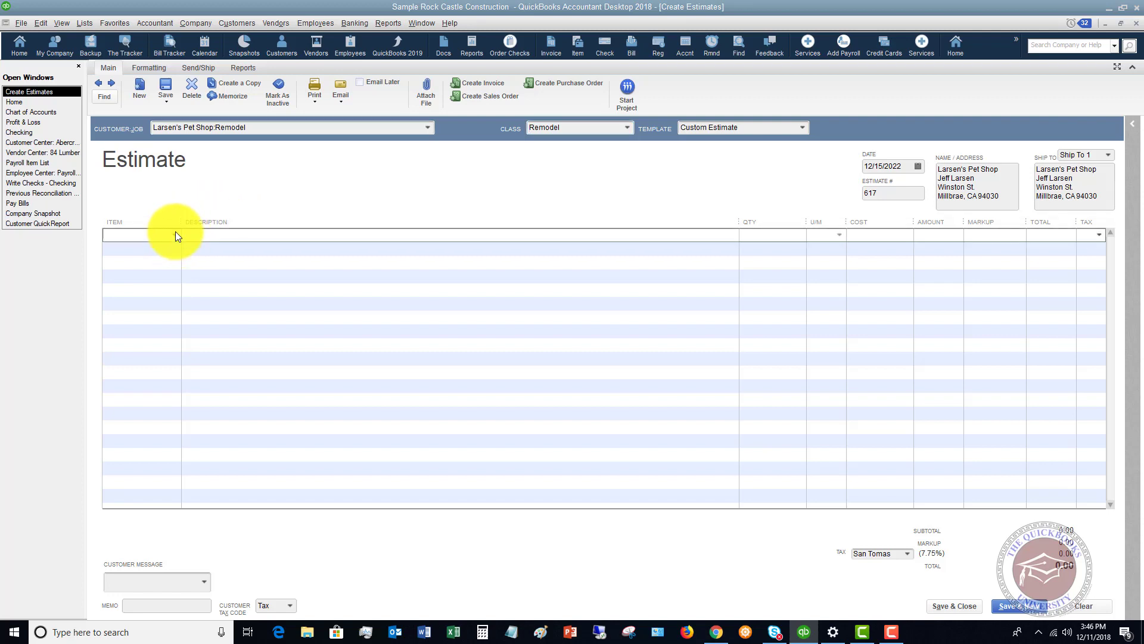
left_click(174, 235)
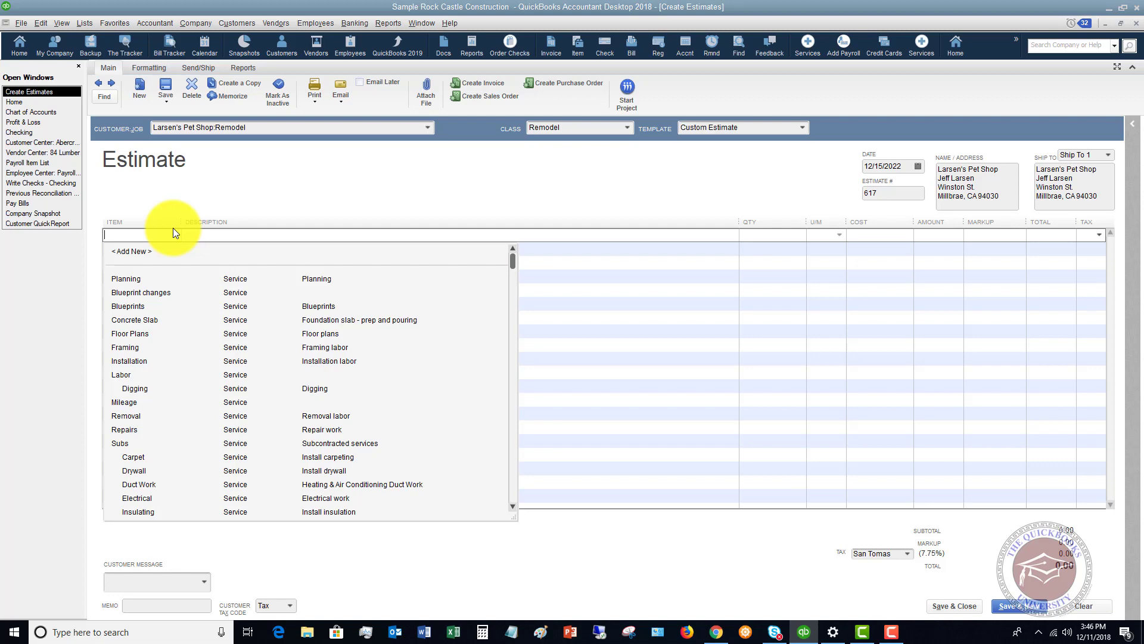
left_click(134, 280)
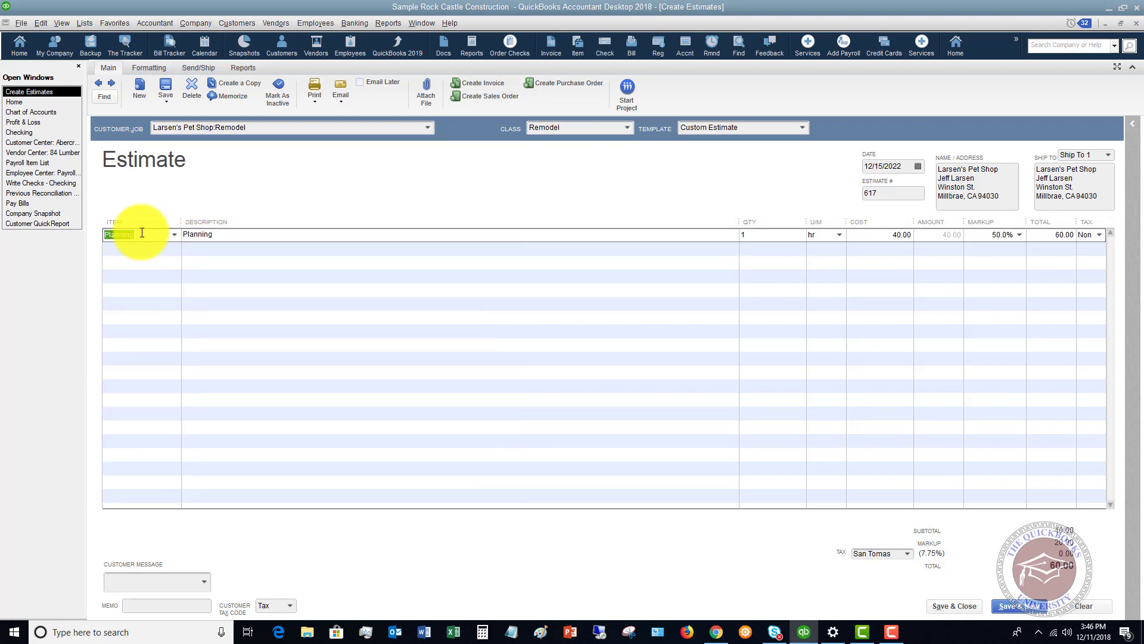
left_click(231, 235)
left_click(227, 236)
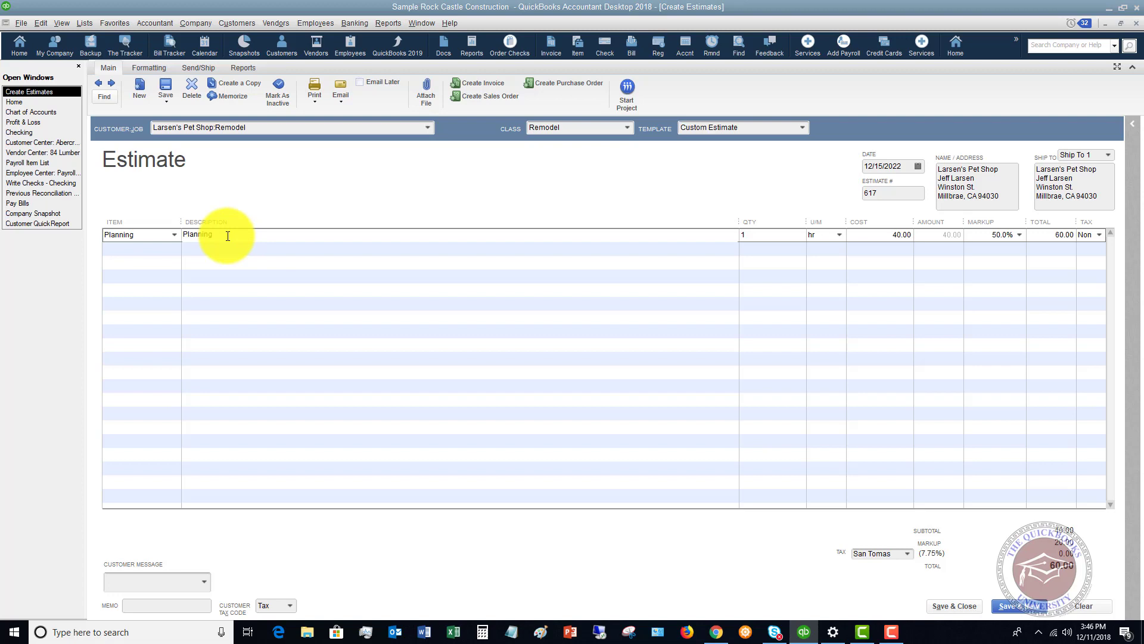
left_click(768, 237)
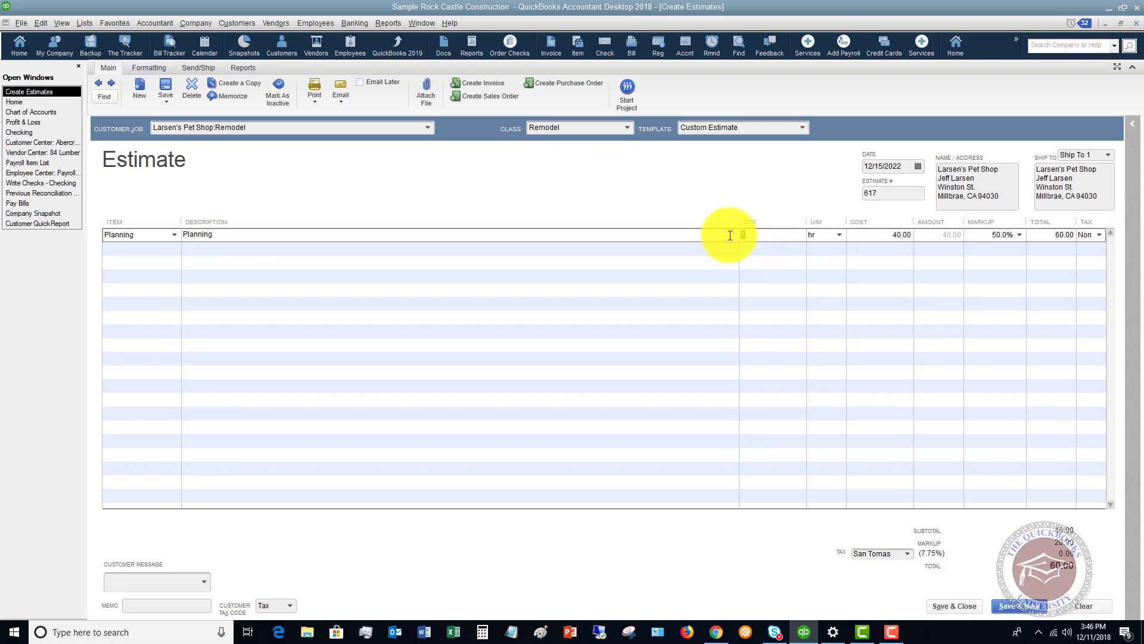
type("4")
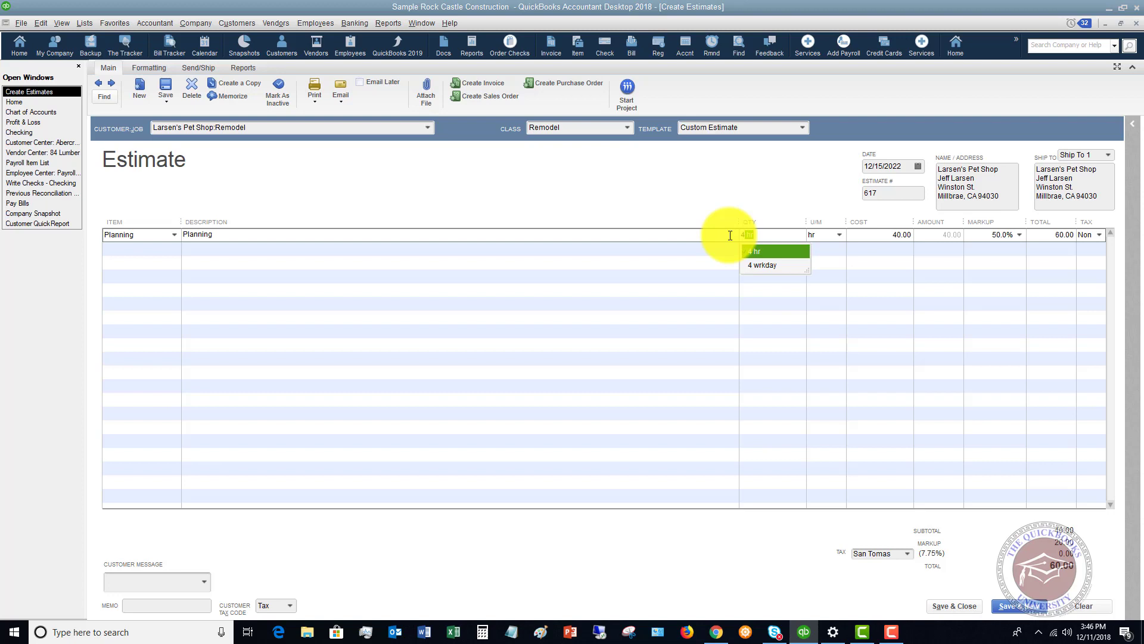
left_click(830, 236)
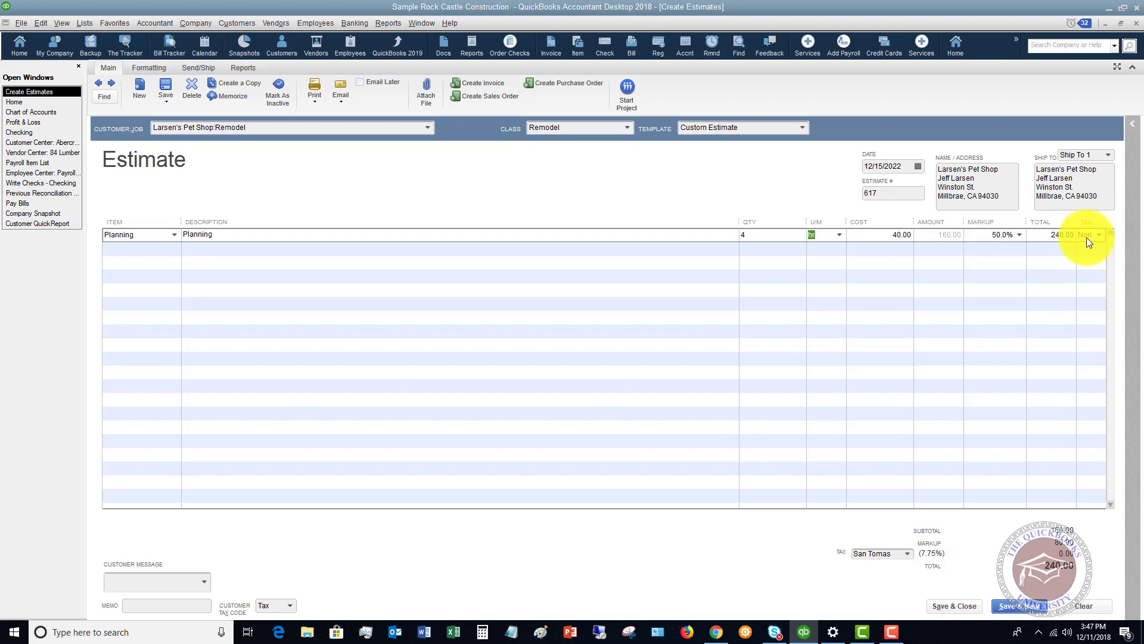
Step: Add a Blueprints line item with a cost of 500.00
left_click(174, 248)
left_click(174, 247)
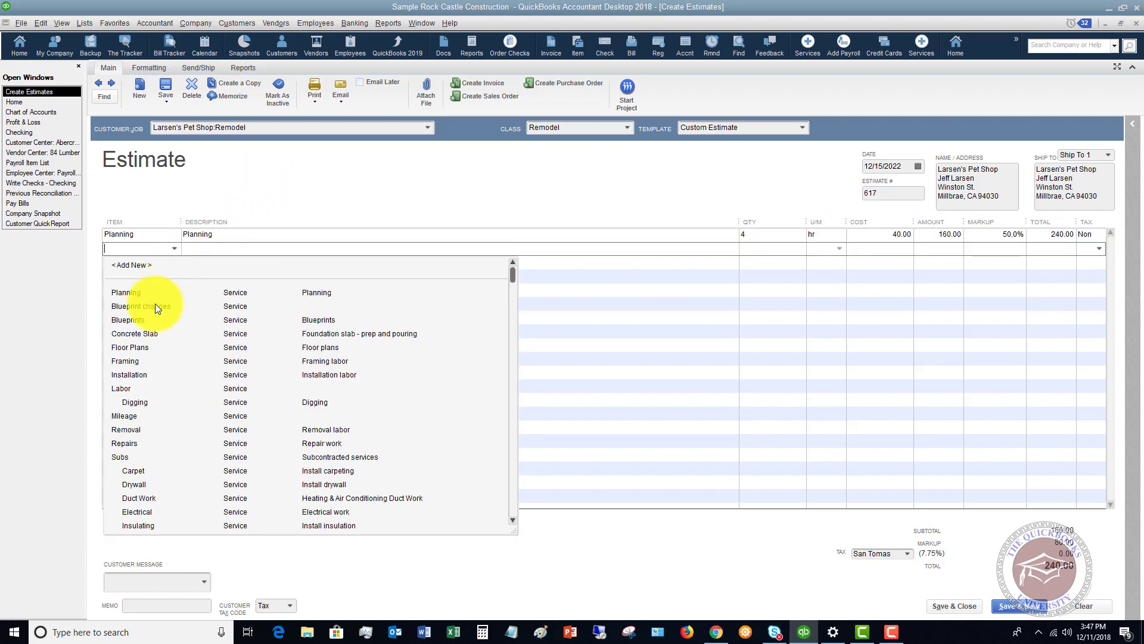
left_click(141, 319)
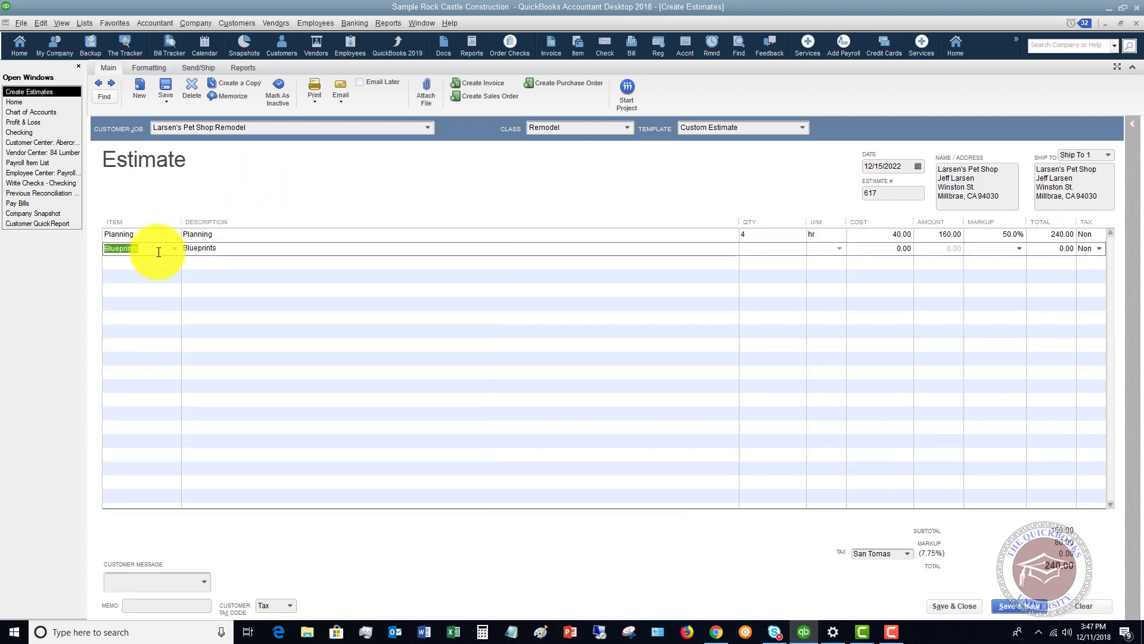
left_click(766, 253)
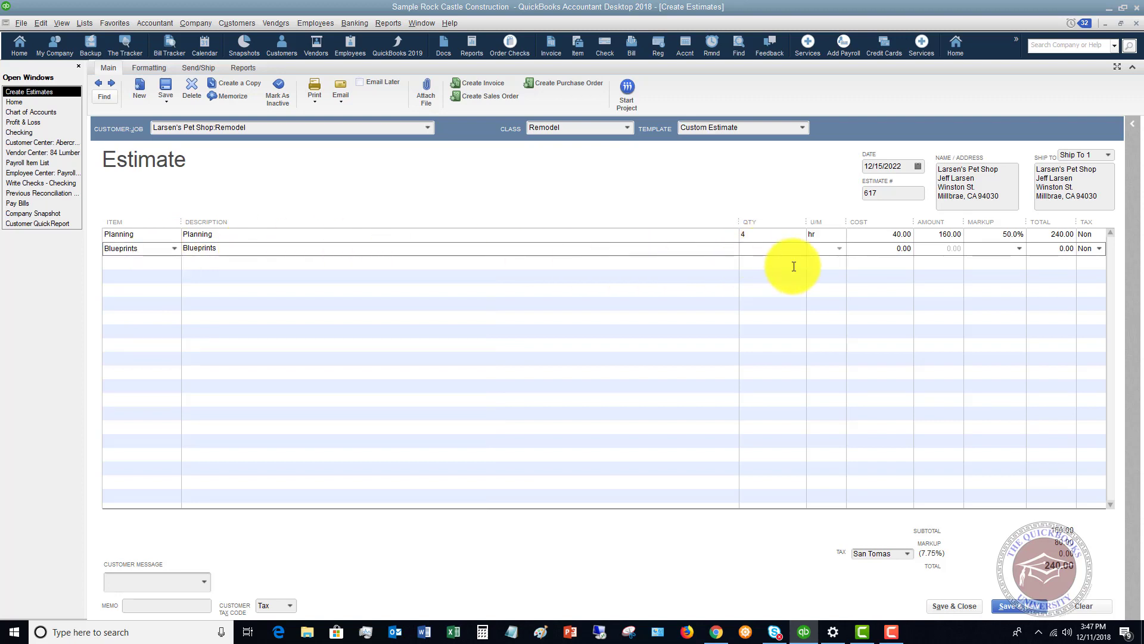
key("Tab")
type("500")
key("Tab")
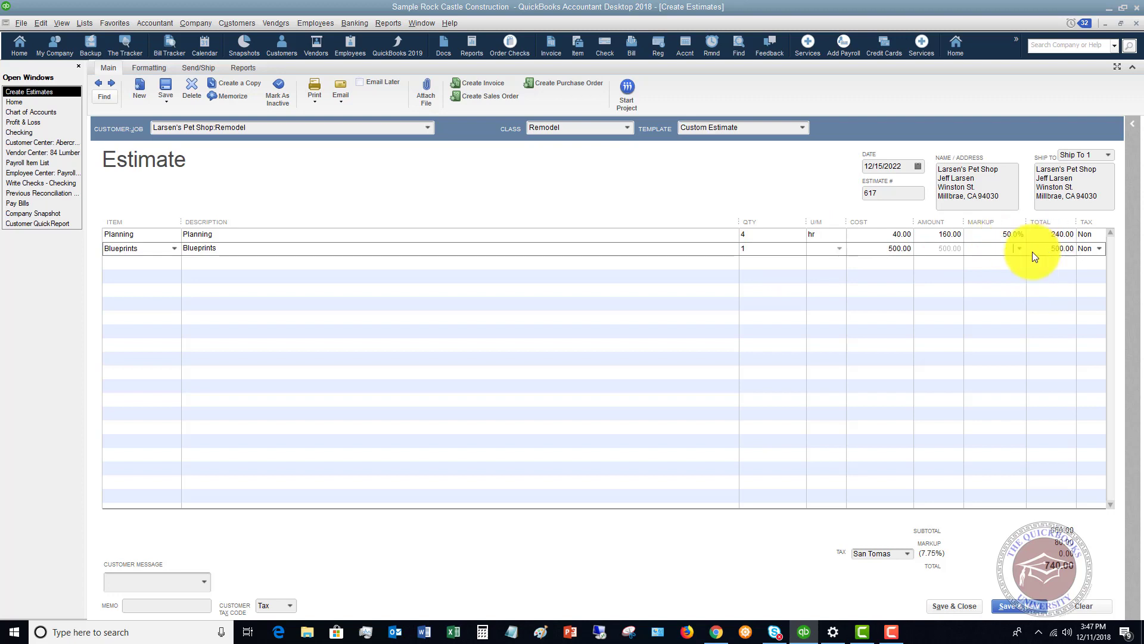
Step: Add the Subs:Electrical item as the third line, 5 at 25.00
left_click(173, 261)
left_click(174, 262)
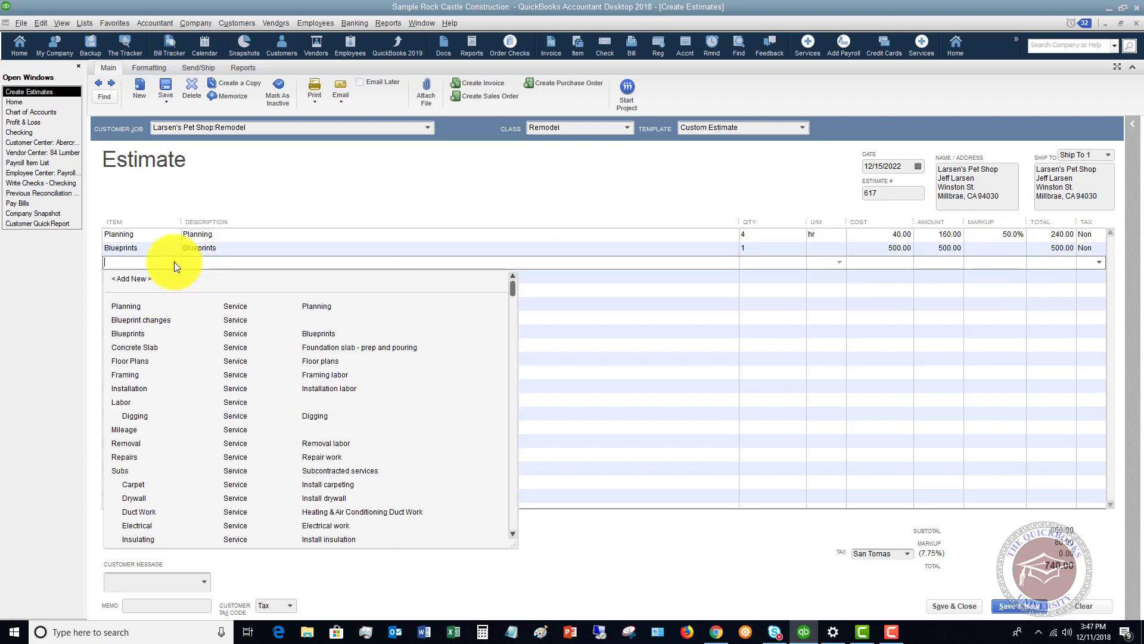
scroll(206, 370, "down", 2)
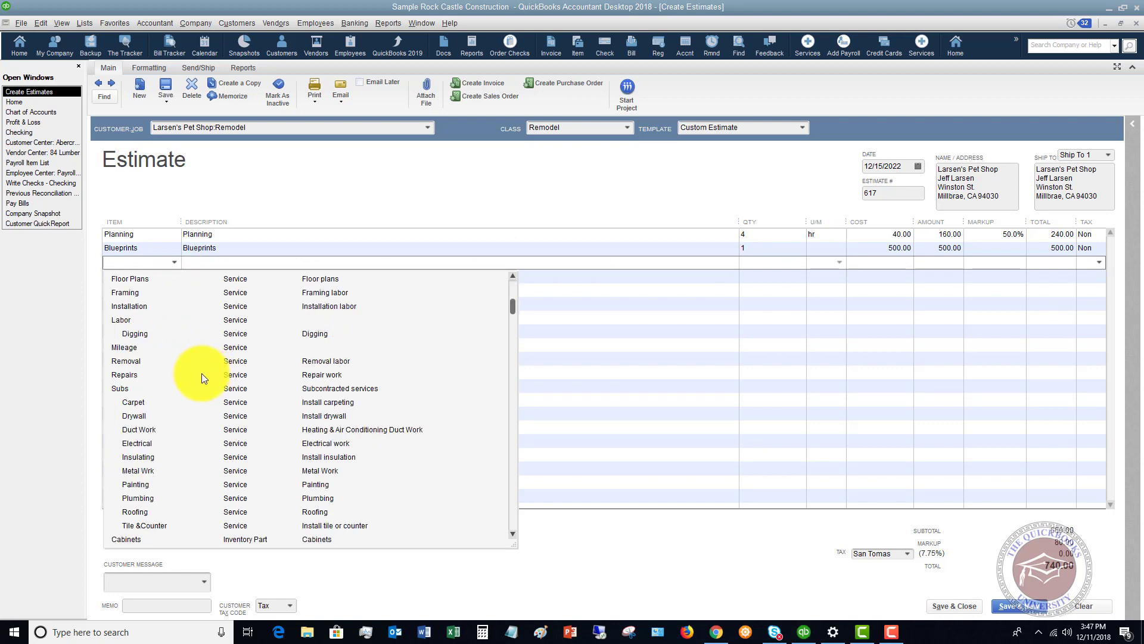
left_click(141, 443)
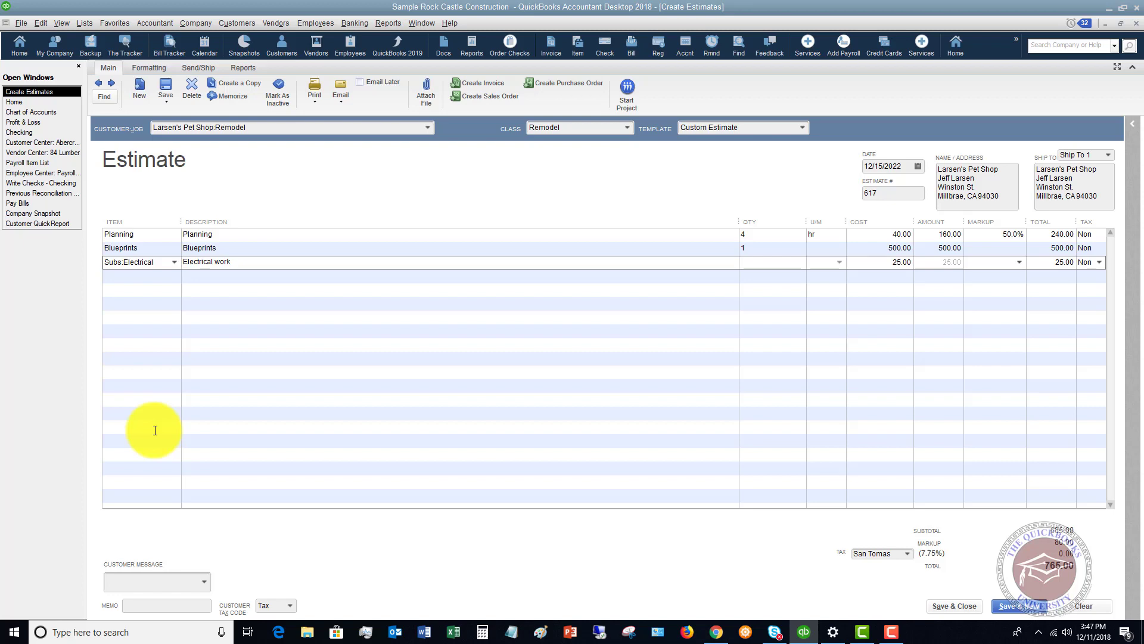
key("Tab")
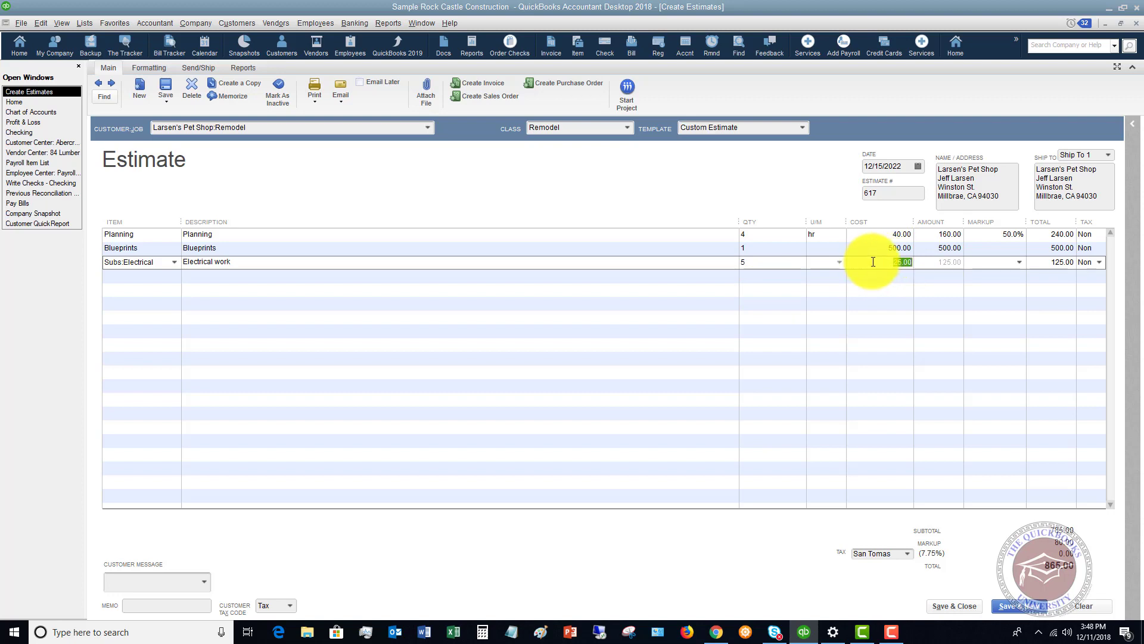
Step: Set the Electrical work markup to 50% so the line totals 187.50
left_click(994, 262)
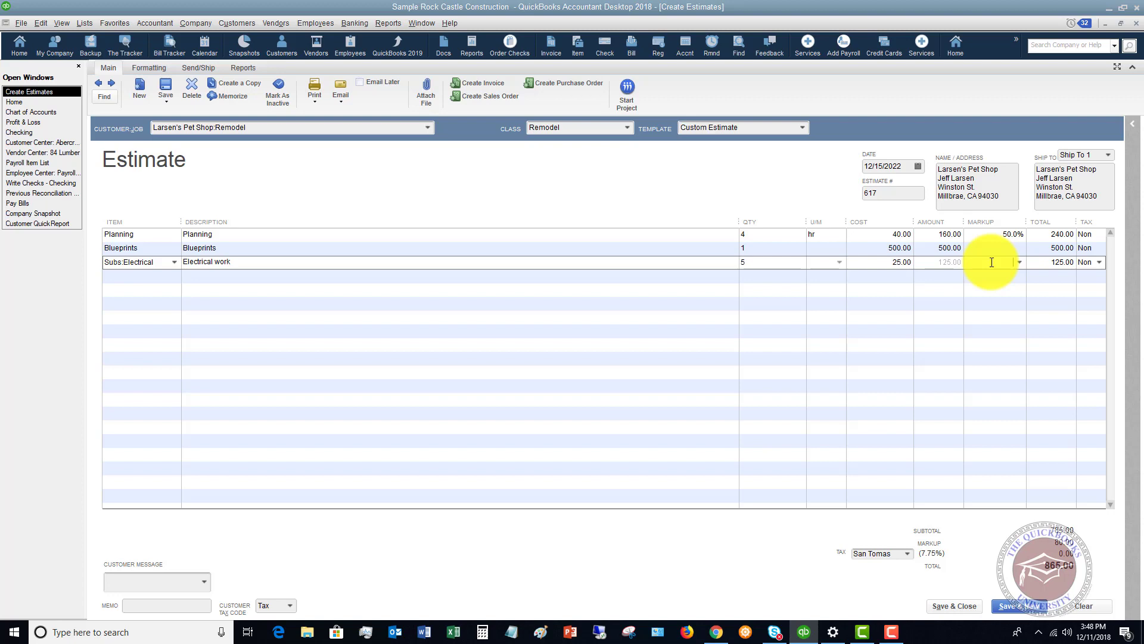
type("00")
key("Tab")
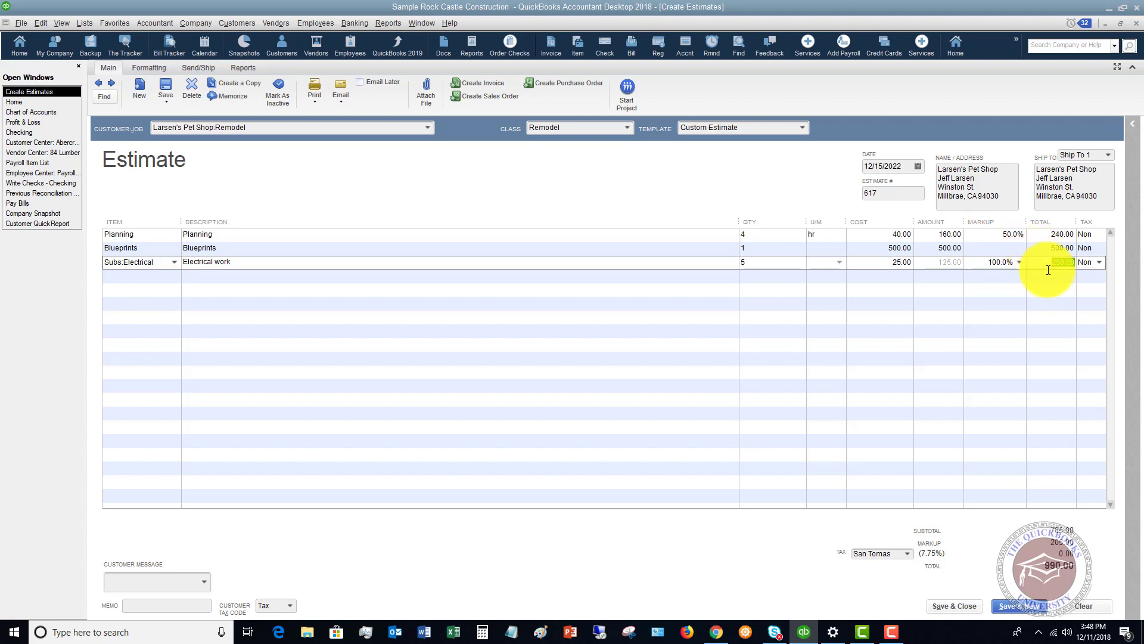
left_click(985, 263)
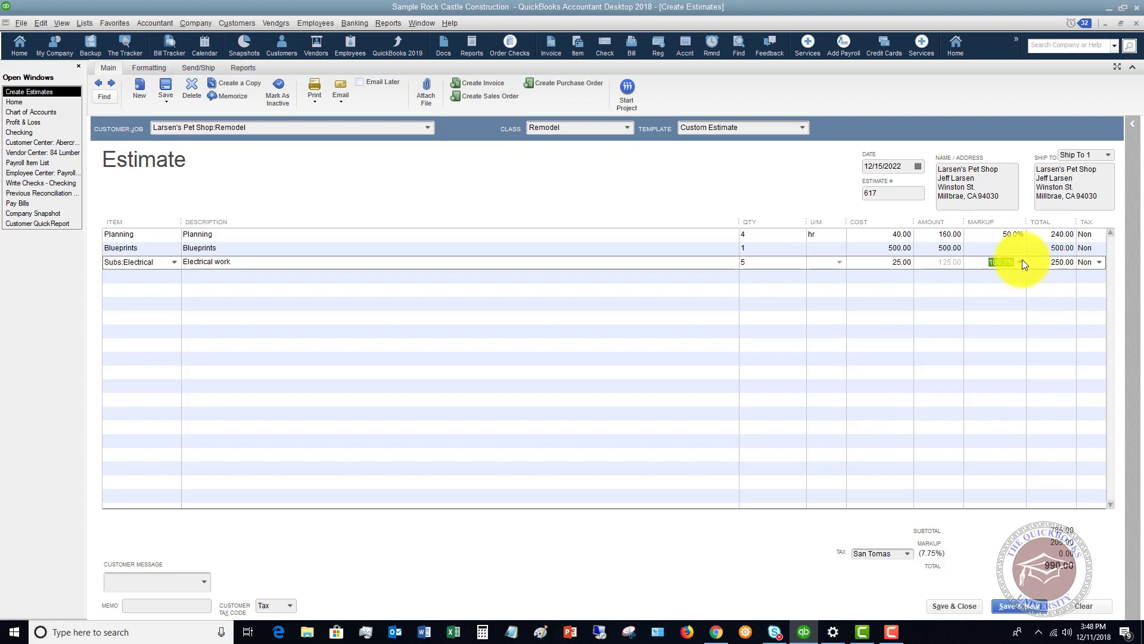
type("100")
key("Tab")
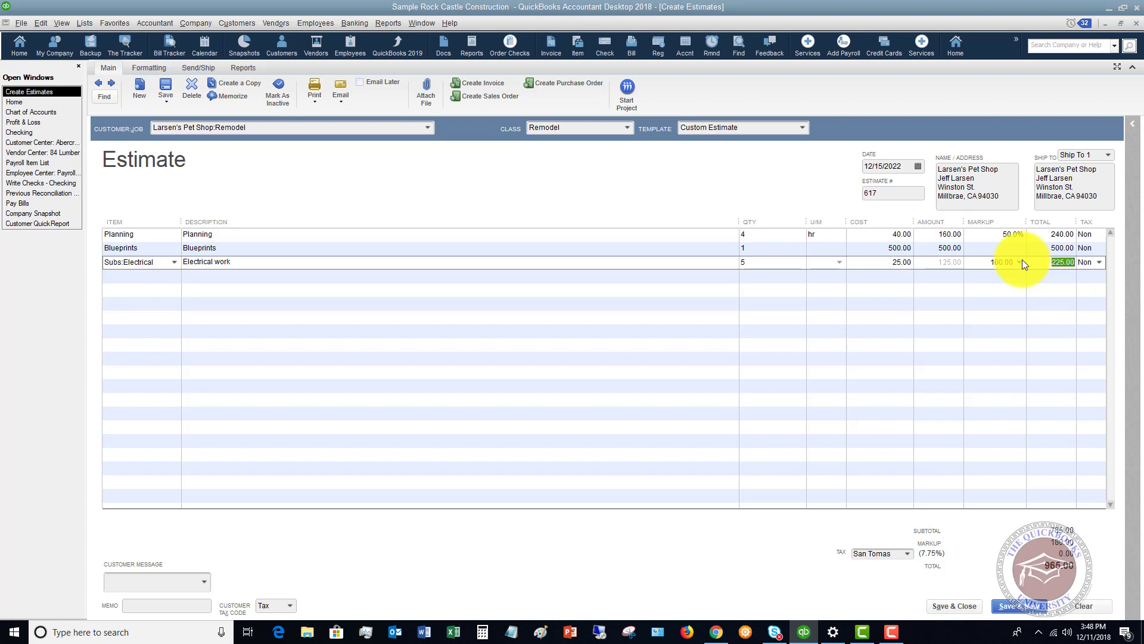
left_click(989, 263)
key("Tab")
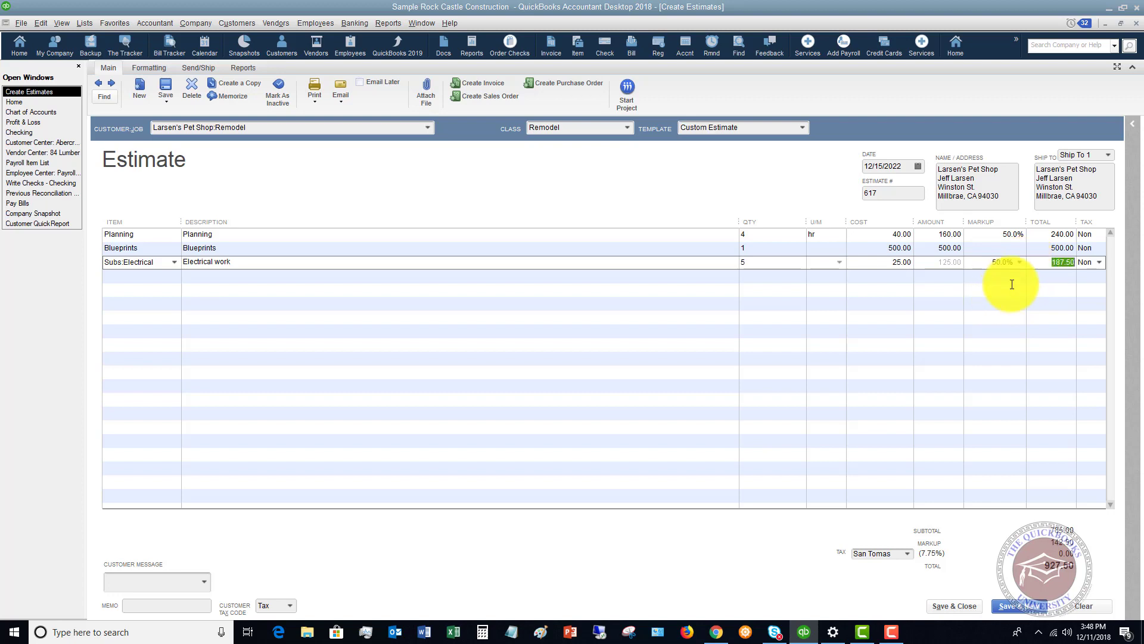
left_click(163, 276)
Step: Add a Lumber:Trim line for 10 at 95.00 (950.00), then Save & New the estimate
left_click(175, 276)
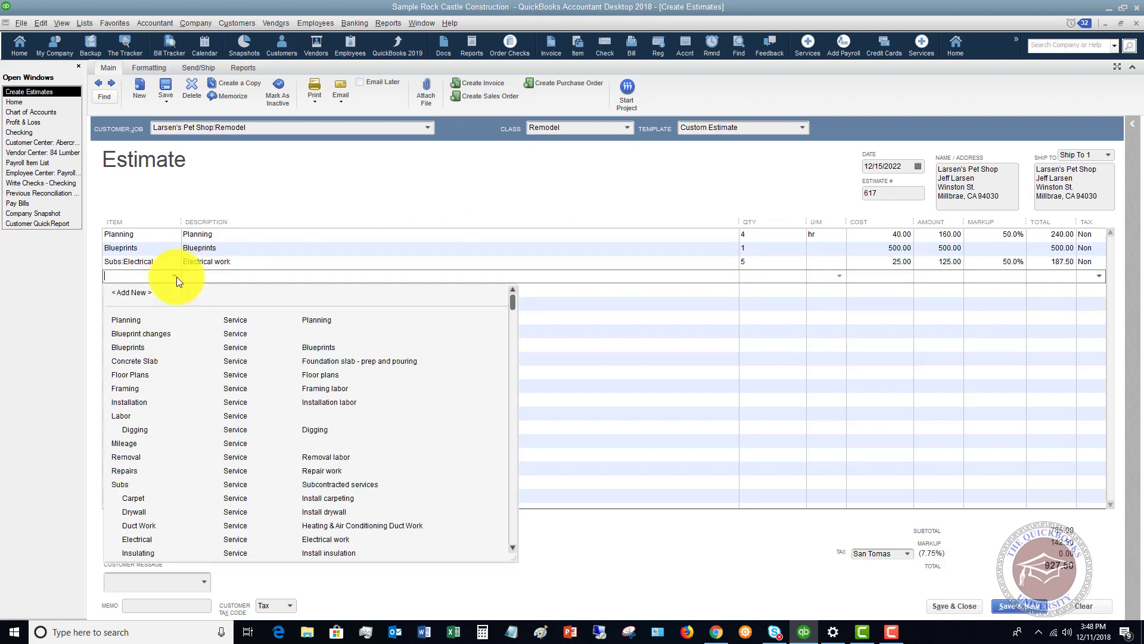
scroll(185, 428, "down", 1)
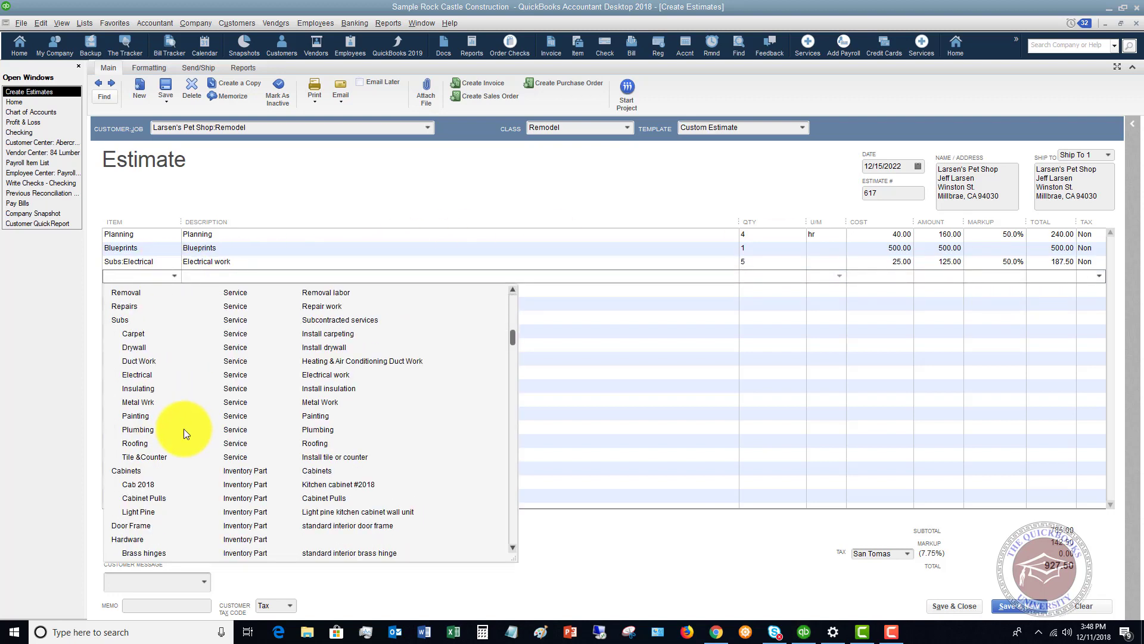
scroll(184, 428, "down", 2)
scroll(184, 428, "down", 1)
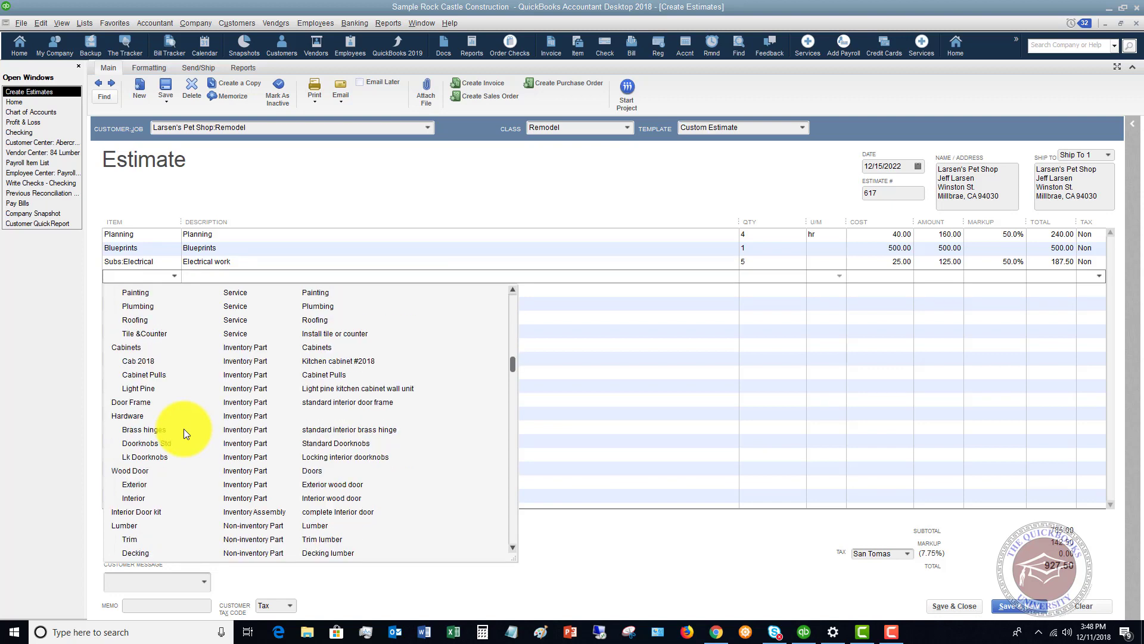
scroll(182, 428, "down", 2)
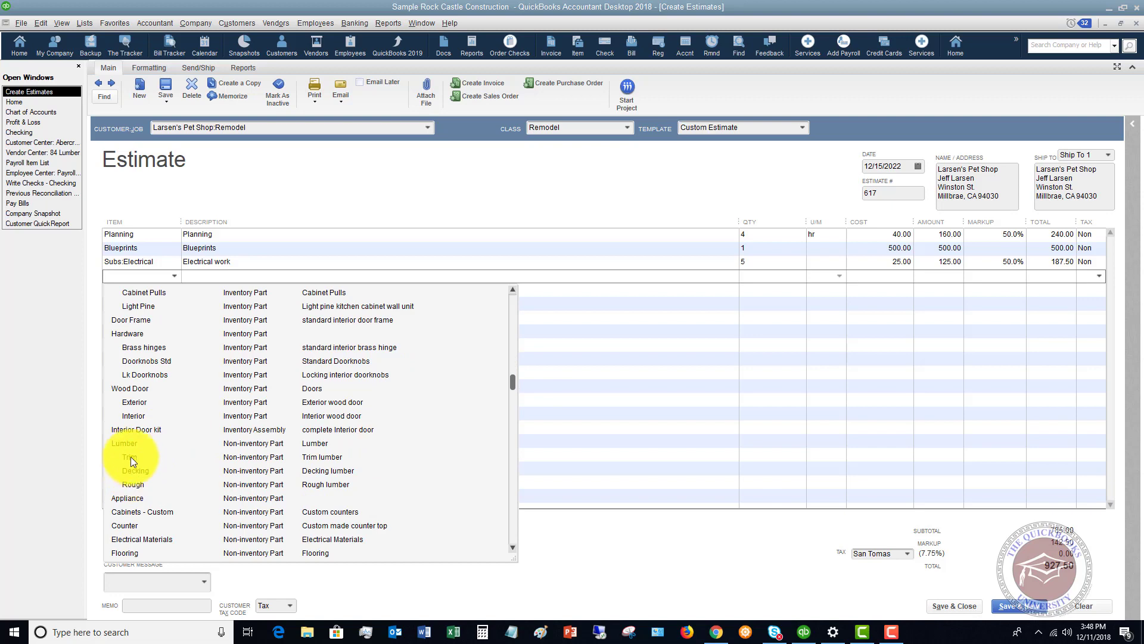
left_click(131, 457)
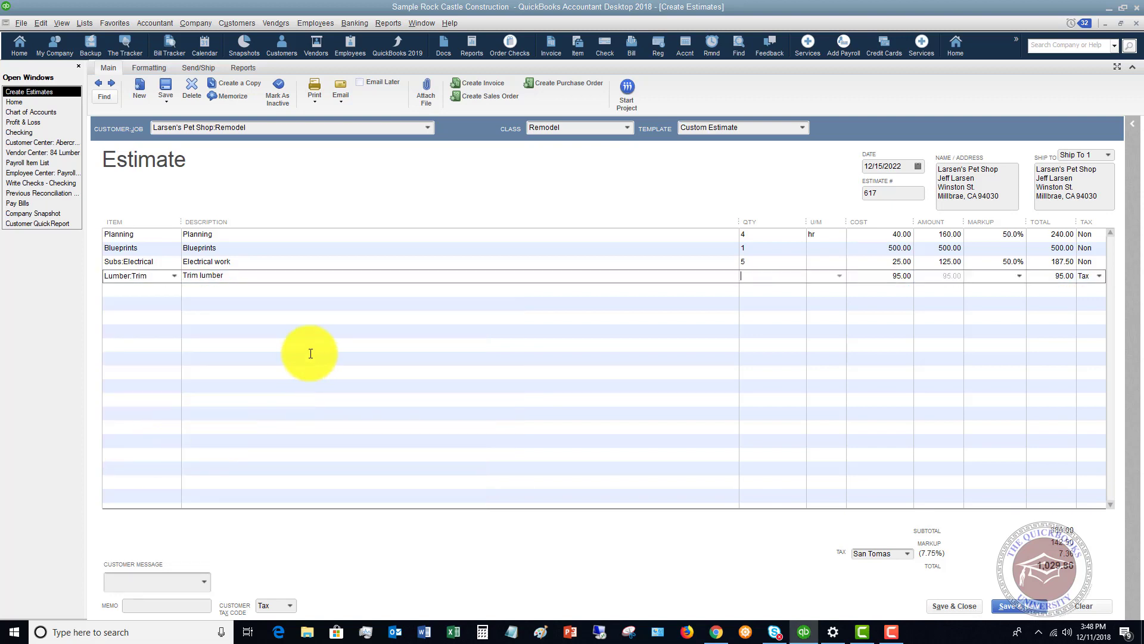
type("10")
key("Tab")
key("Tab")
key("Tab")
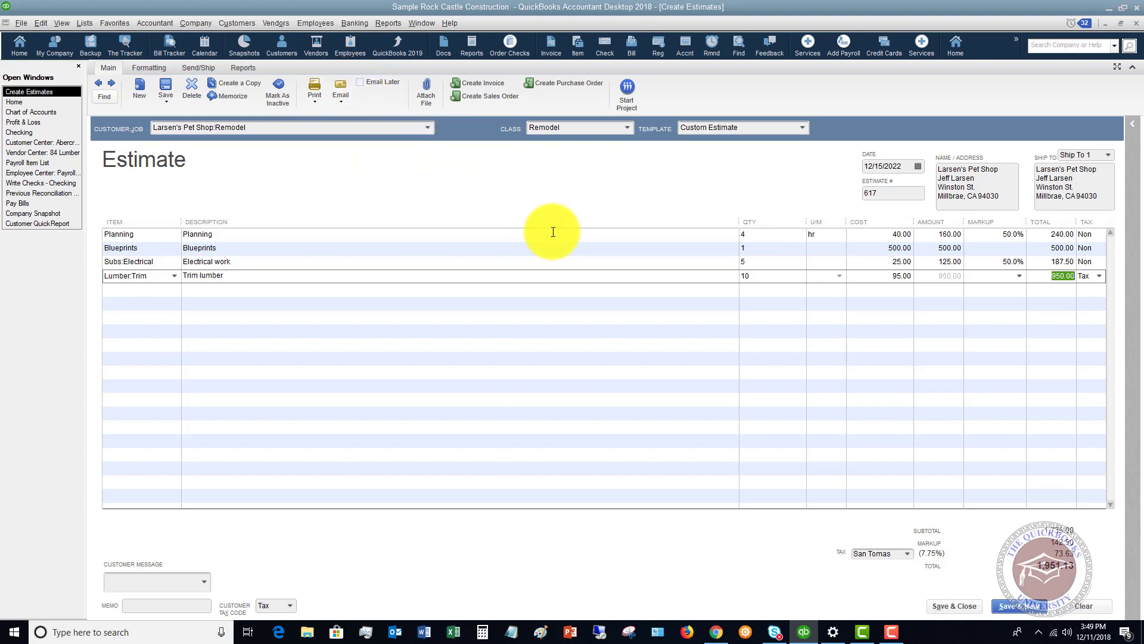
left_click(1022, 607)
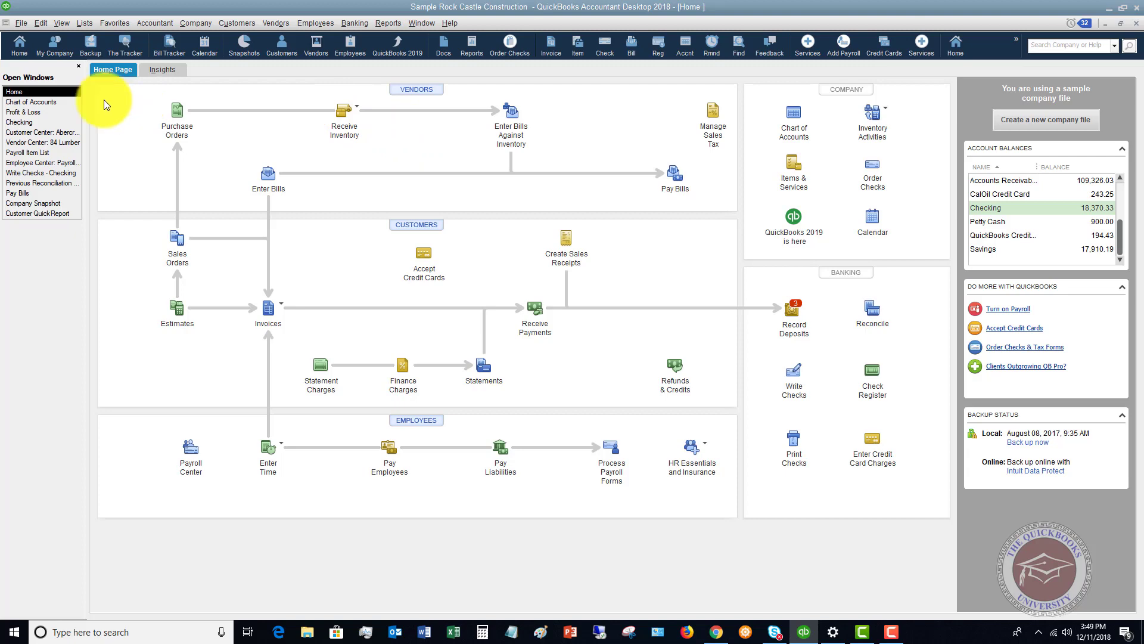
Step: Confirm estimate 617 appears in the Estimates account QuickReport, then return to the Home Page
left_click(46, 104)
scroll(381, 252, "down", 3)
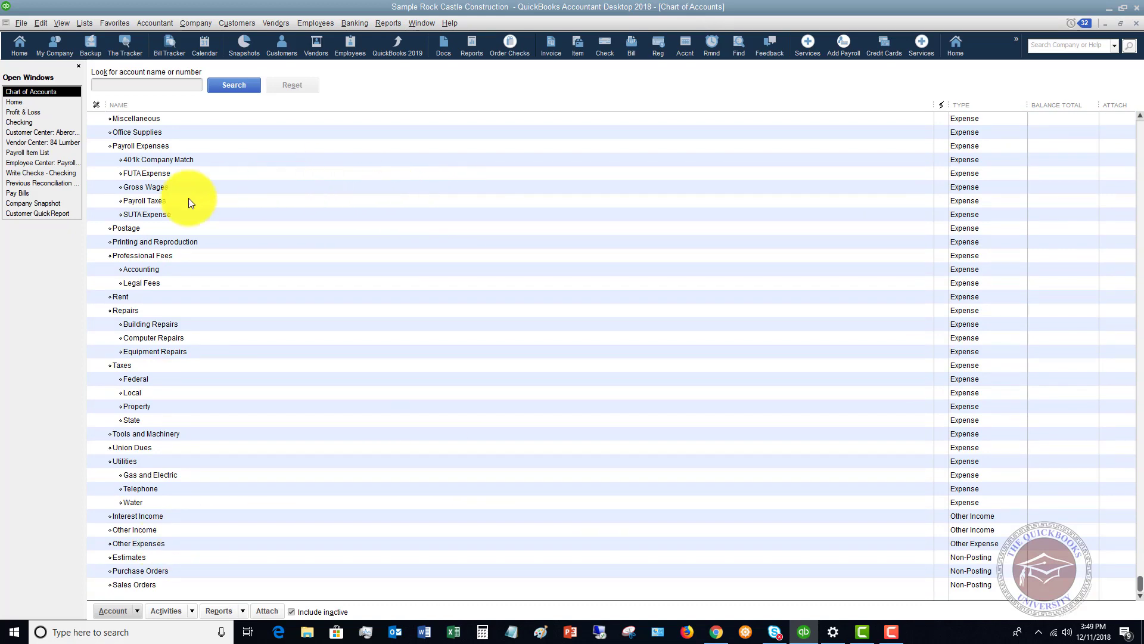
left_click(266, 558)
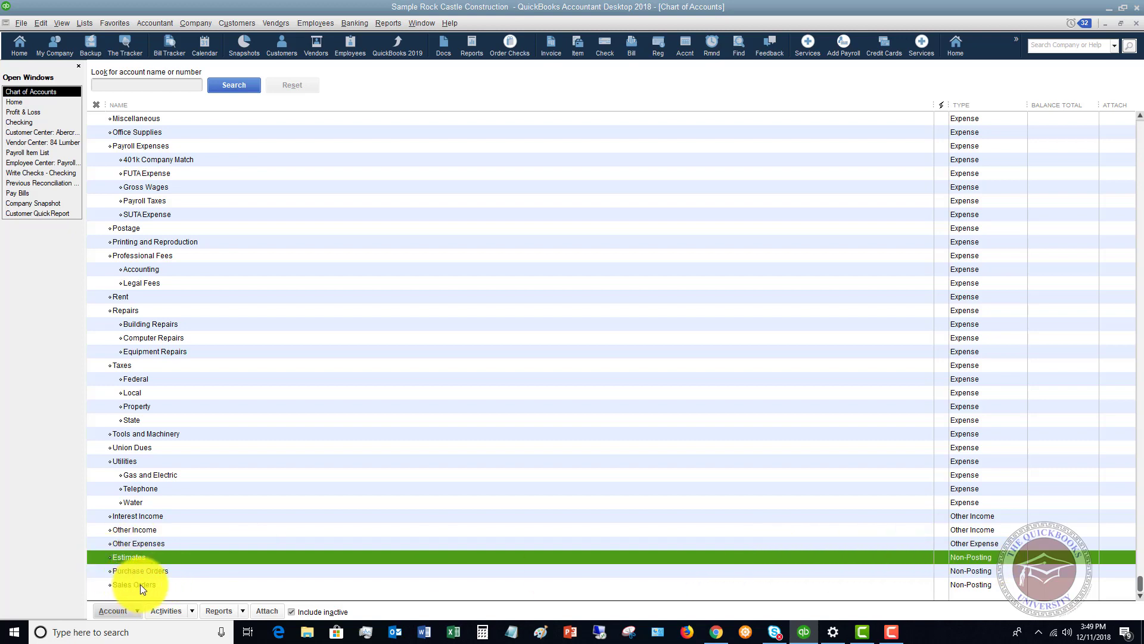
double_click(210, 558)
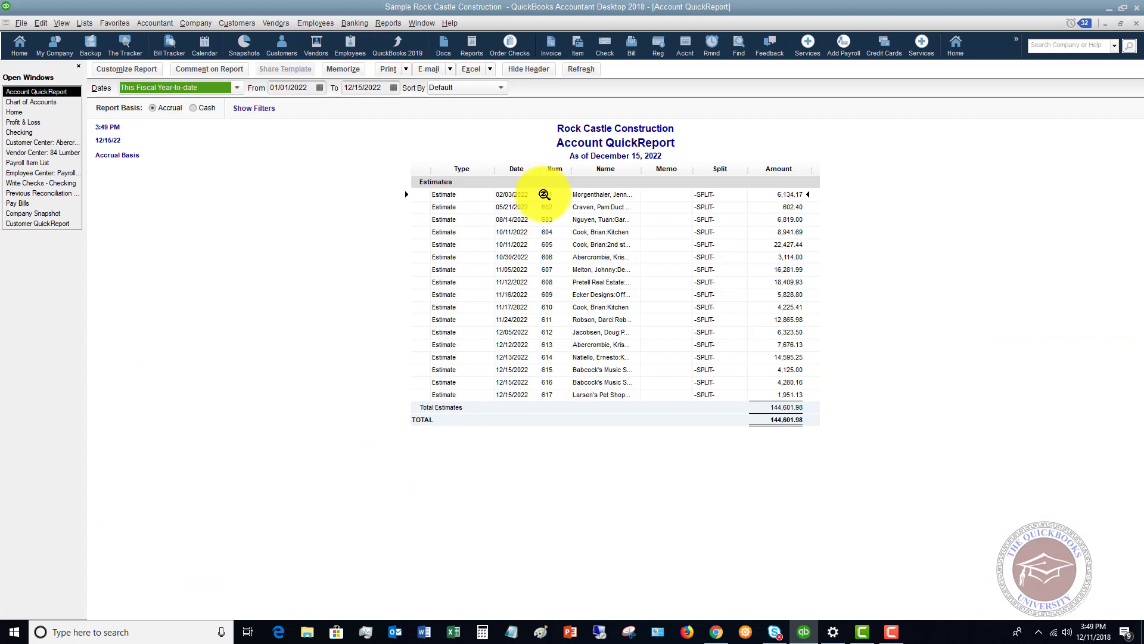
left_click(593, 395)
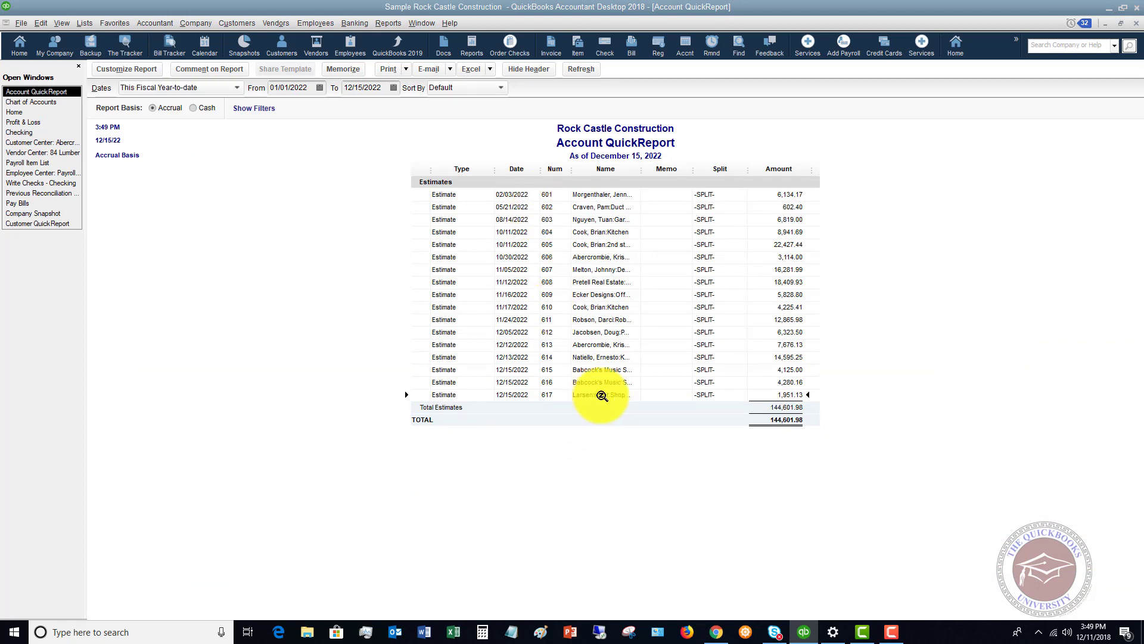
double_click(790, 395)
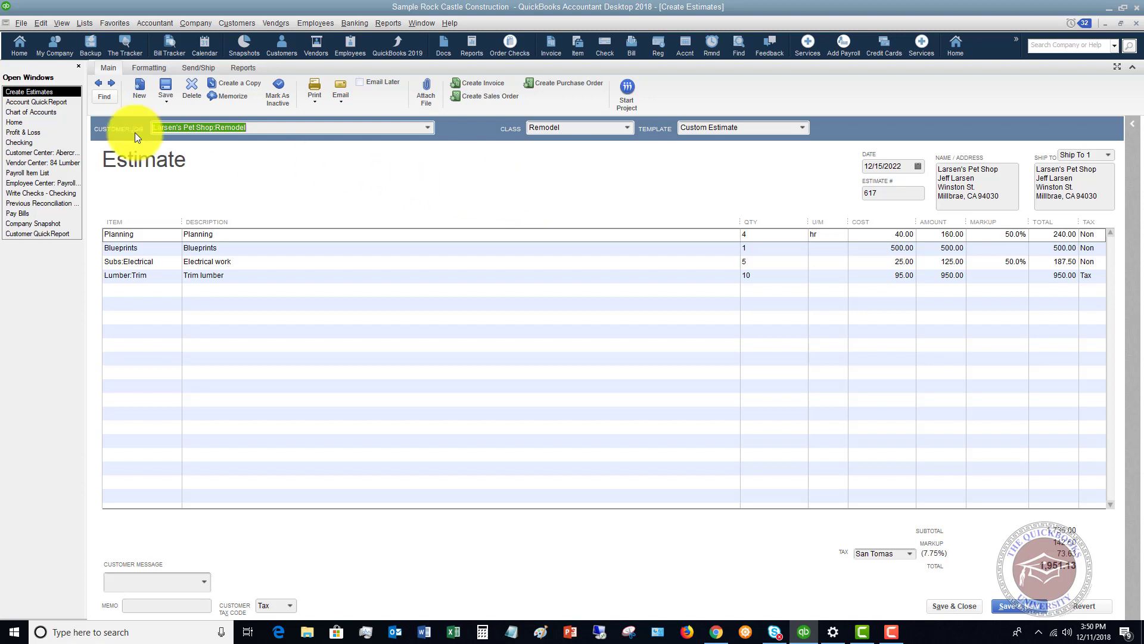
left_click(36, 124)
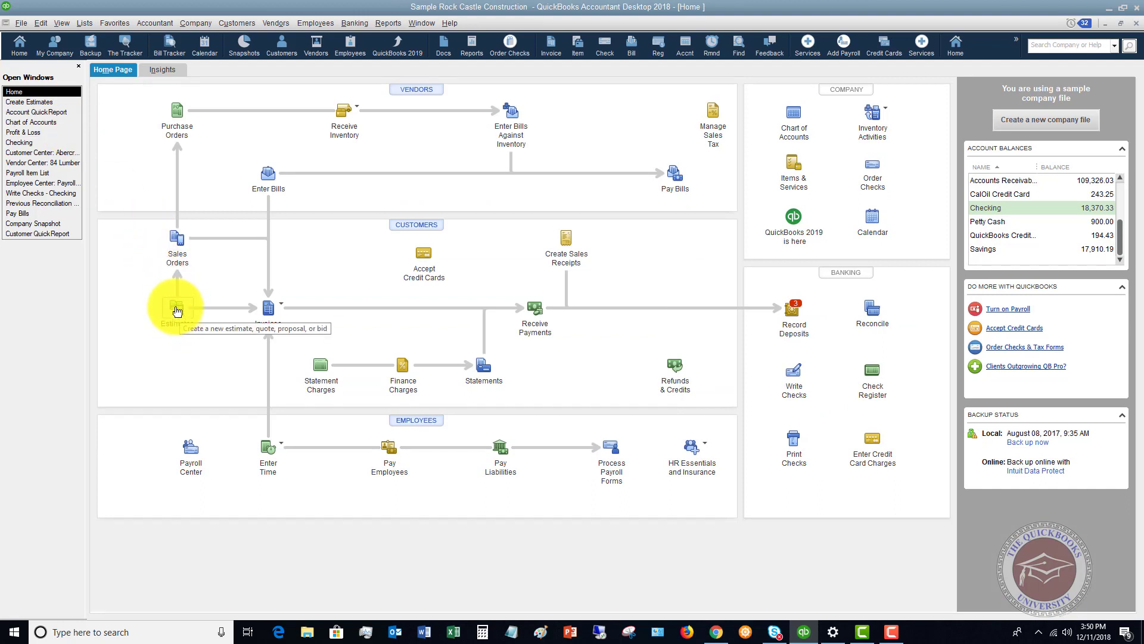
Step: Start invoice 1124 for Larsen's Pet Shop:Remodel from estimate 617, declining the progress invoicing options
left_click(283, 309)
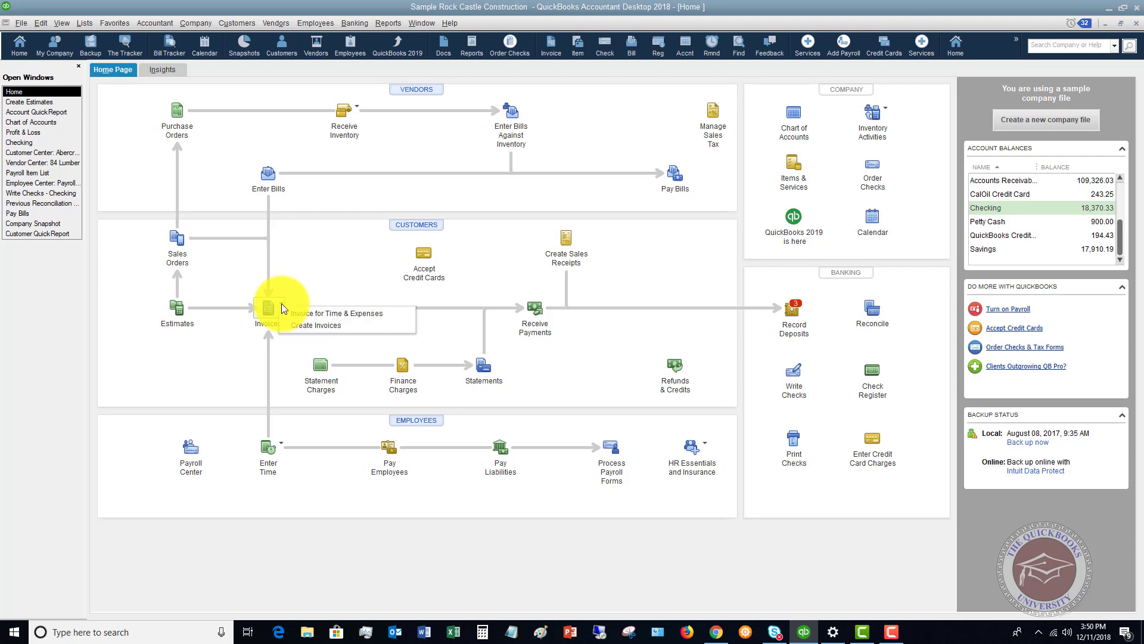
left_click(310, 324)
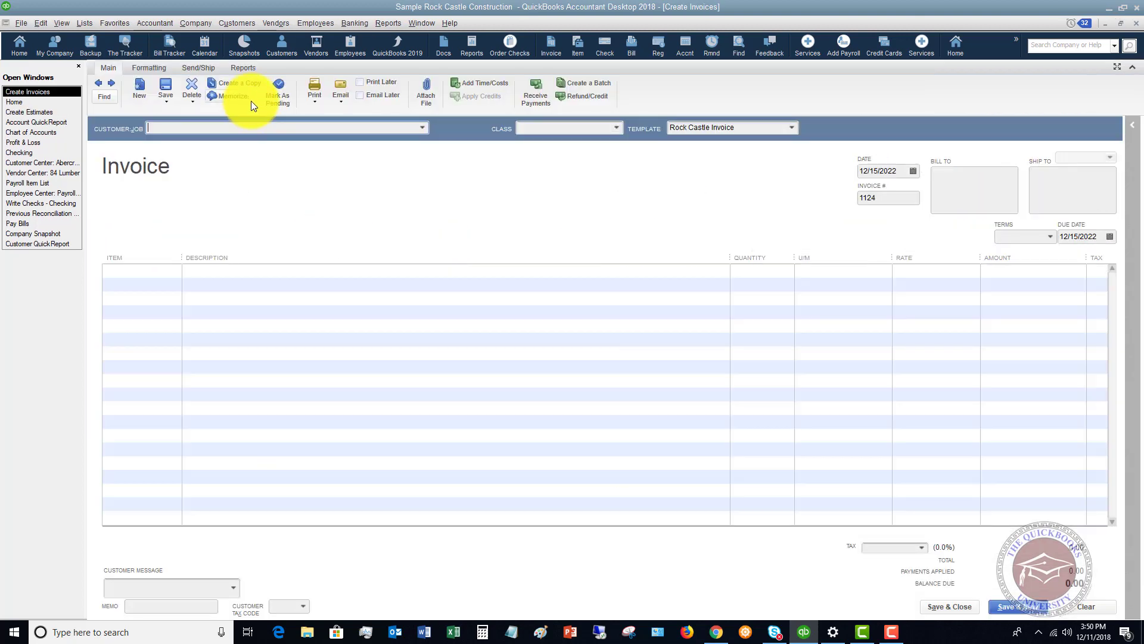
left_click(422, 127)
scroll(328, 262, "down", 12)
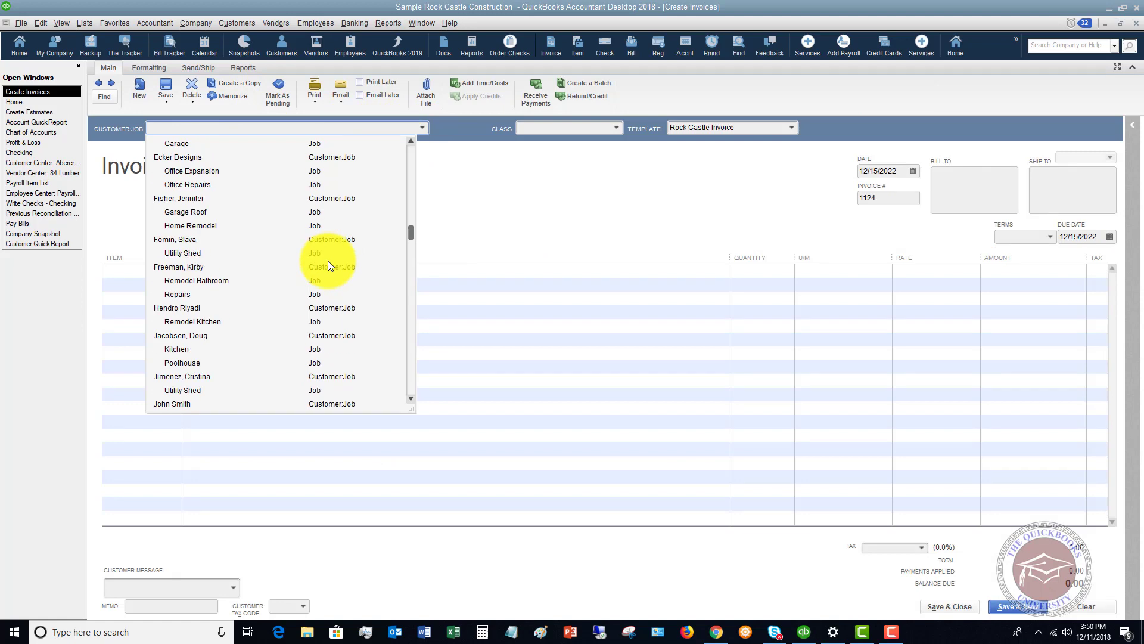
scroll(328, 260, "down", 4)
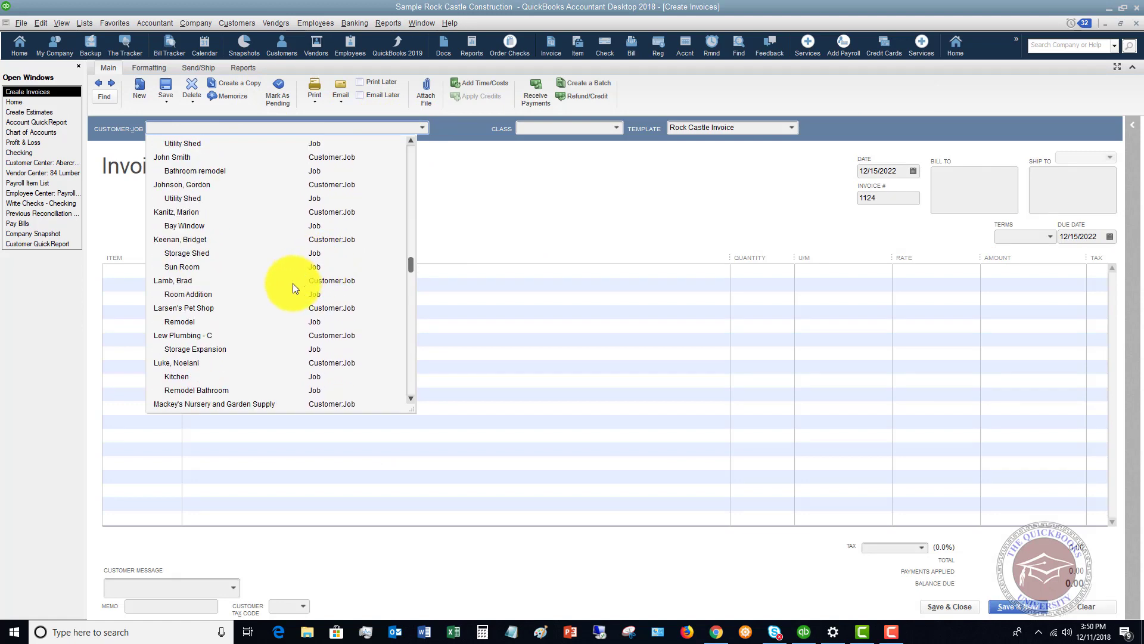
left_click(183, 322)
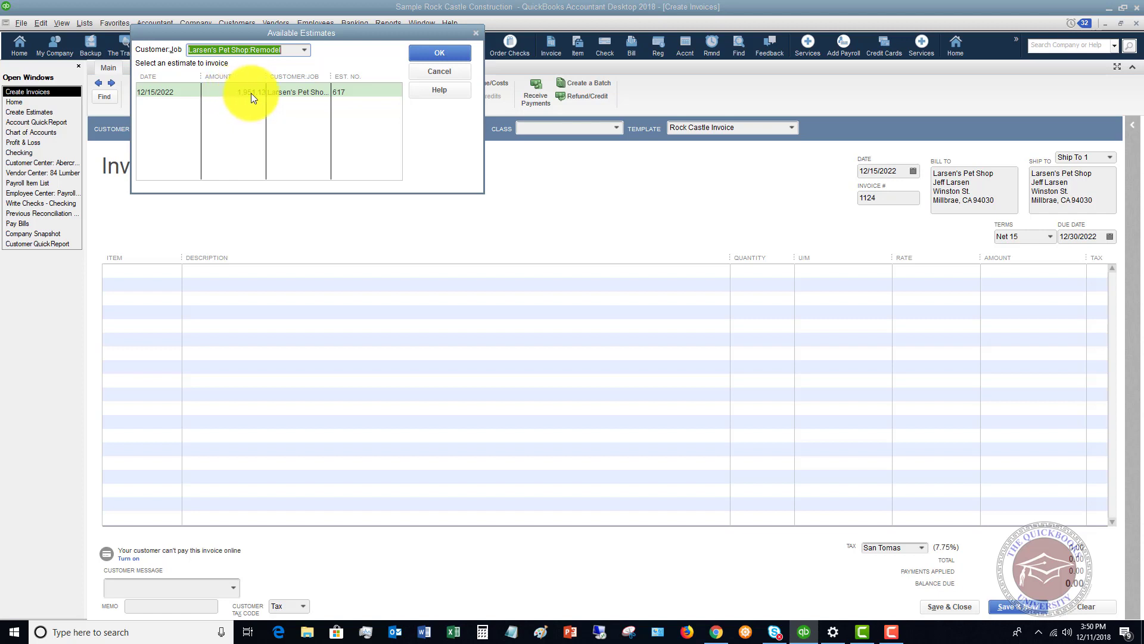
left_click(437, 54)
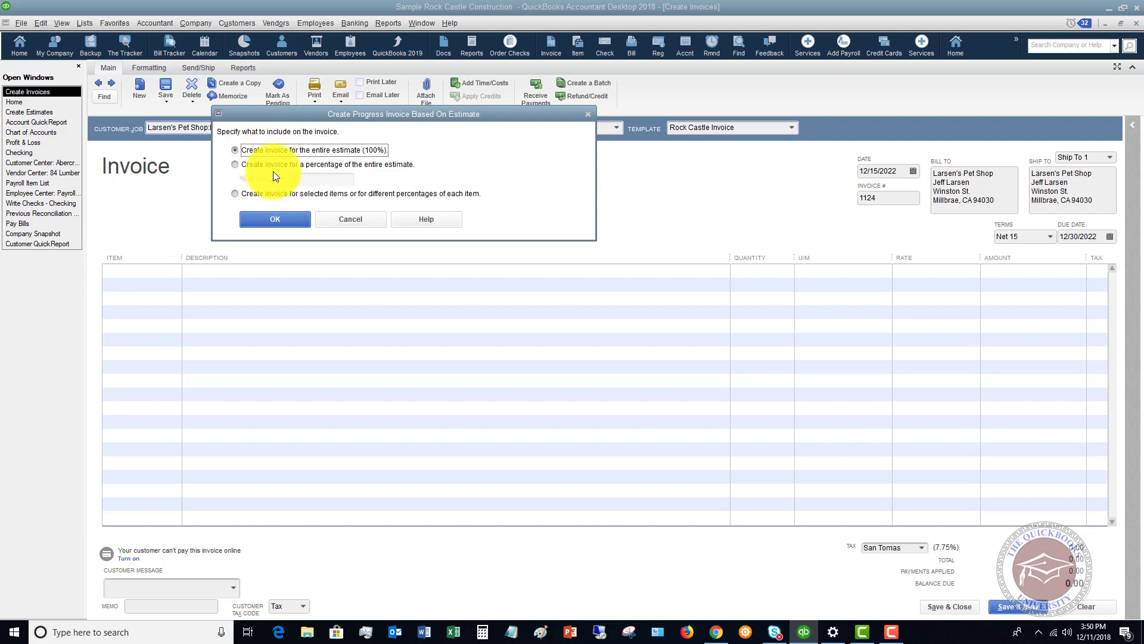
left_click(349, 219)
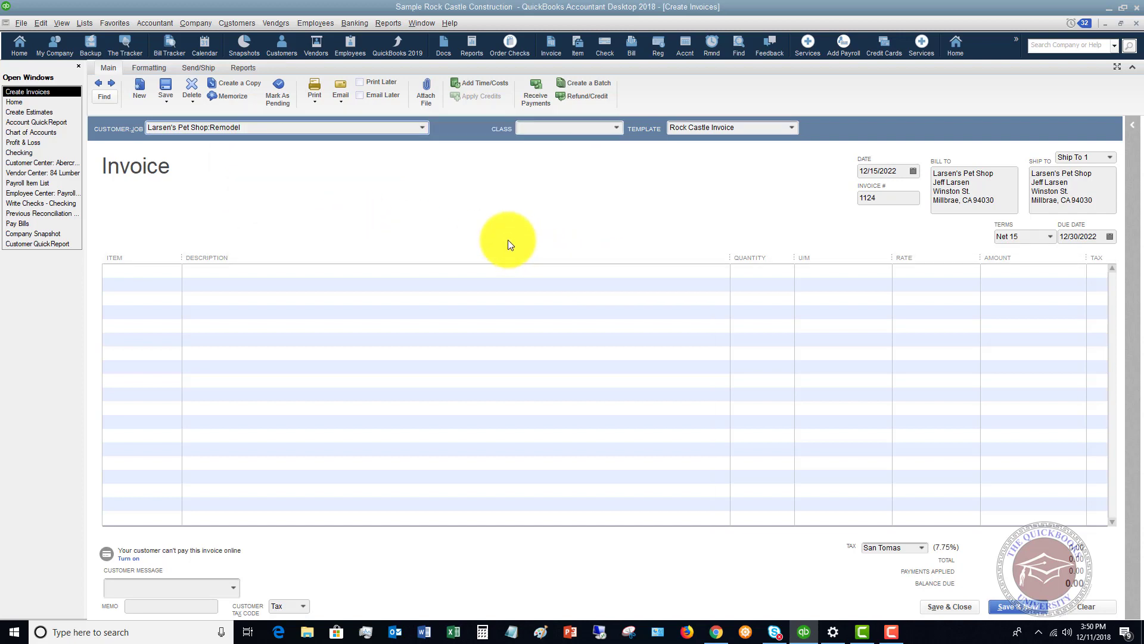